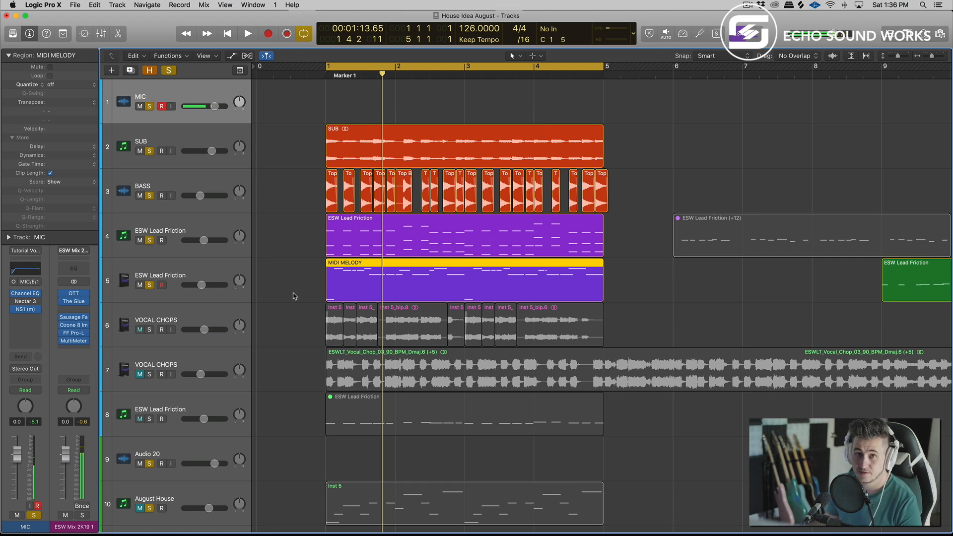
Step: Play the loop with the Serum lead on the MIDI MELODY track, closing its plug-in window at the end
{"action": "left_click", "coordinate": [217, 279]}
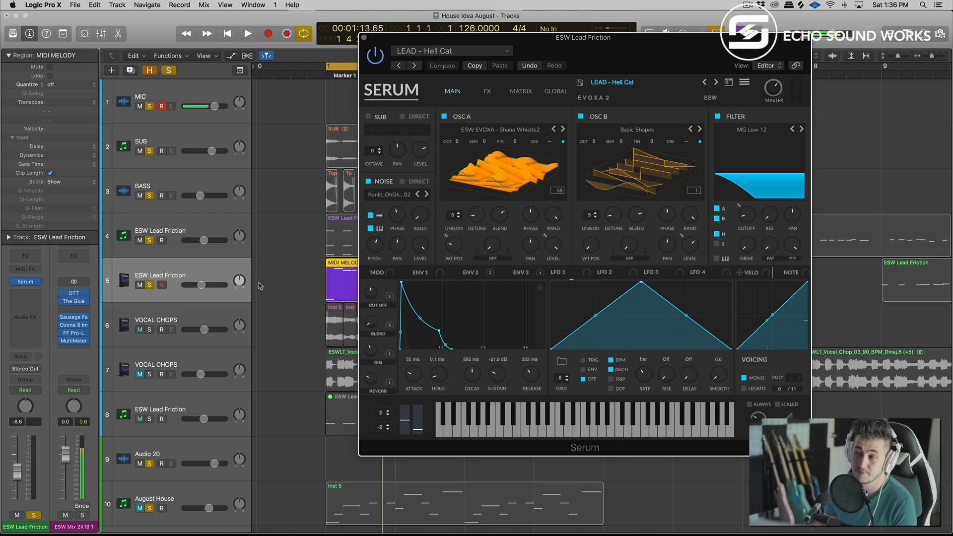
{"action": "key", "text": "space"}
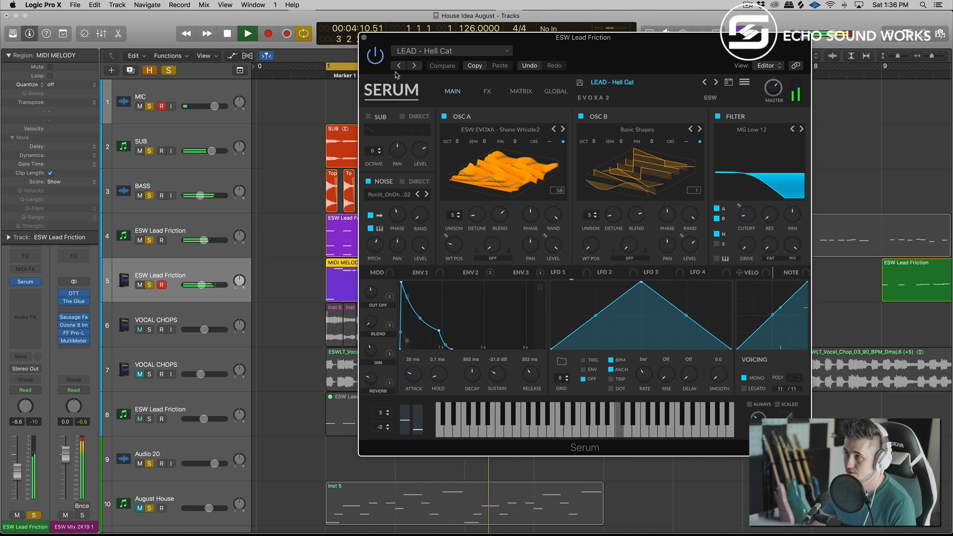
{"action": "key", "text": "space"}
{"action": "left_click", "coordinate": [363, 38]}
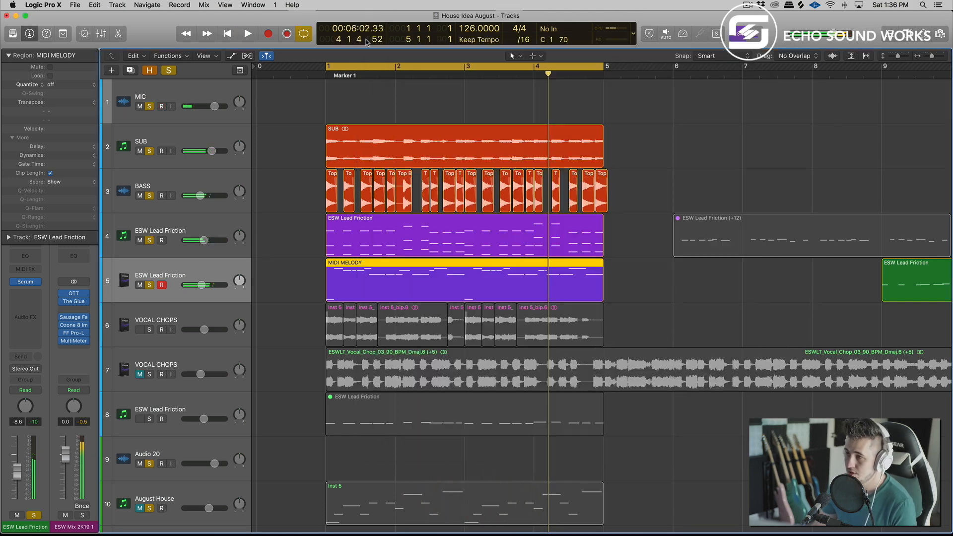
Step: Turn off solo on the ESW Lead Friction melody track and solo the VOCAL CHOPS track directly below it
{"action": "left_click", "coordinate": [149, 290]}
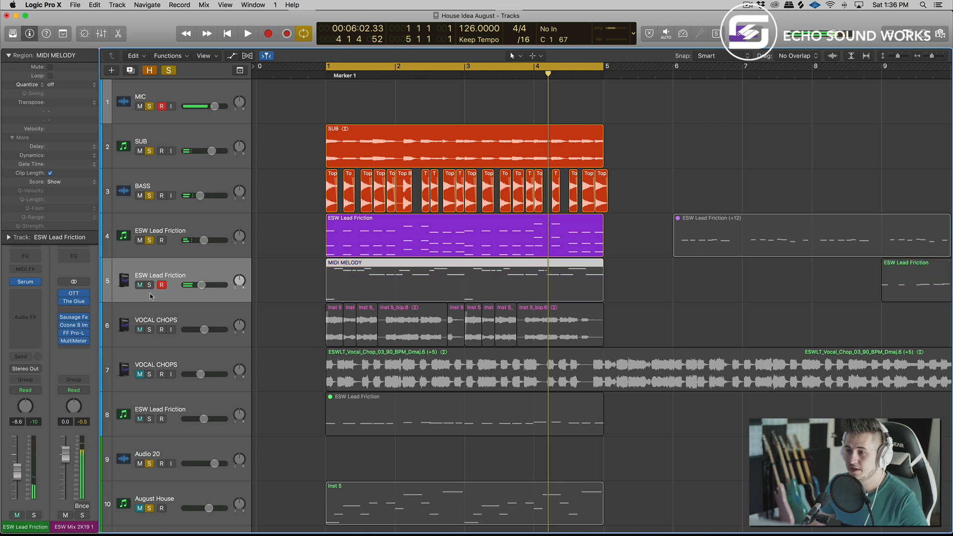
{"action": "left_click", "coordinate": [149, 331]}
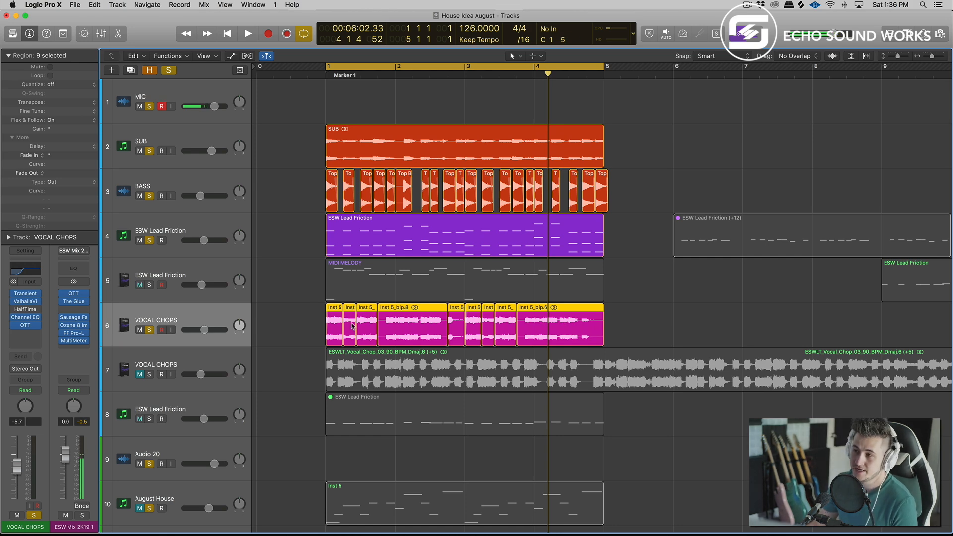
{"action": "scroll", "coordinate": [346, 326], "scroll_direction": "right", "scroll_amount": 8}
{"action": "scroll", "coordinate": [357, 326], "scroll_direction": "up", "scroll_amount": 4}
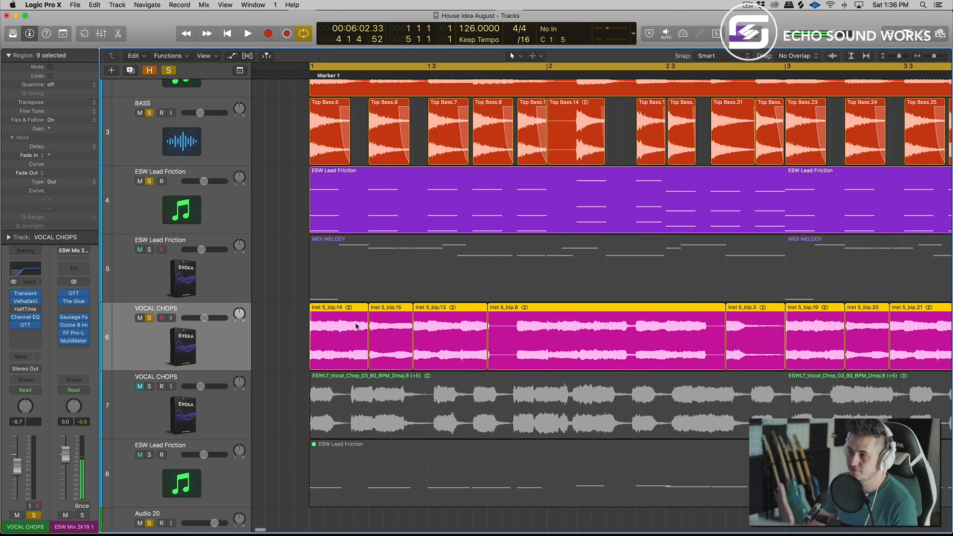
{"action": "scroll", "coordinate": [356, 326], "scroll_direction": "right", "scroll_amount": 1}
{"action": "scroll", "coordinate": [351, 326], "scroll_direction": "right", "scroll_amount": 3}
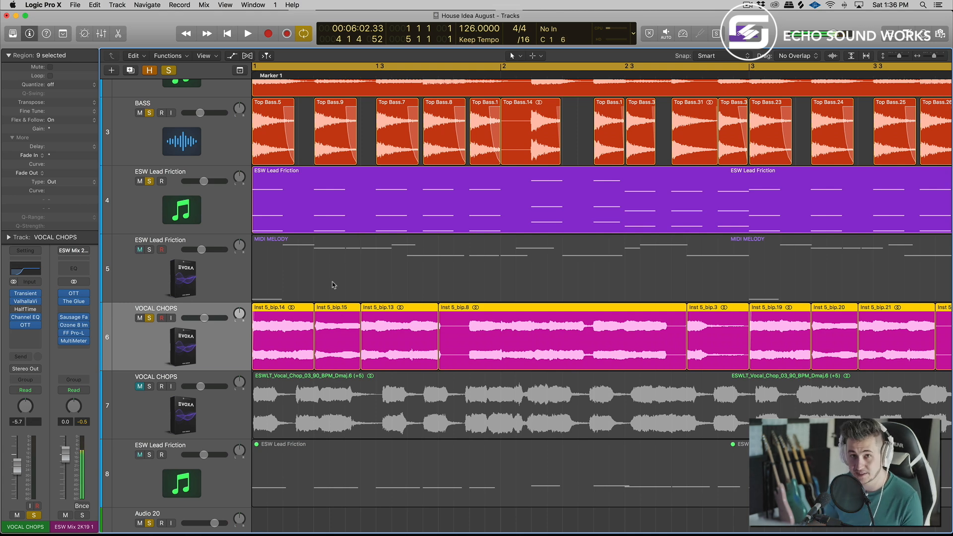
{"action": "scroll", "coordinate": [337, 284], "scroll_direction": "down", "scroll_amount": 5}
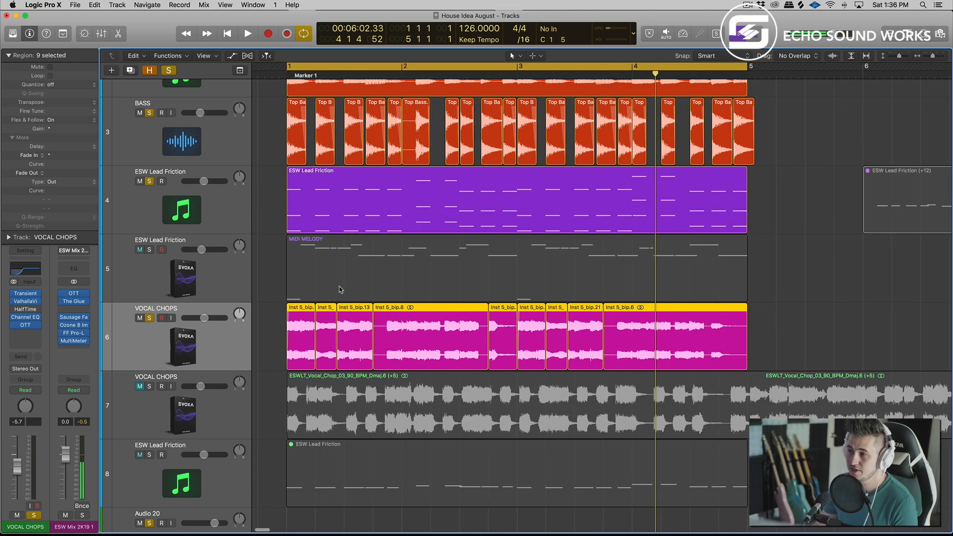
Step: Solo the ESW Lead Friction melody track too and play only the MIDI MELODY and Inst 5 vocal chop regions
{"action": "left_click", "coordinate": [291, 288]}
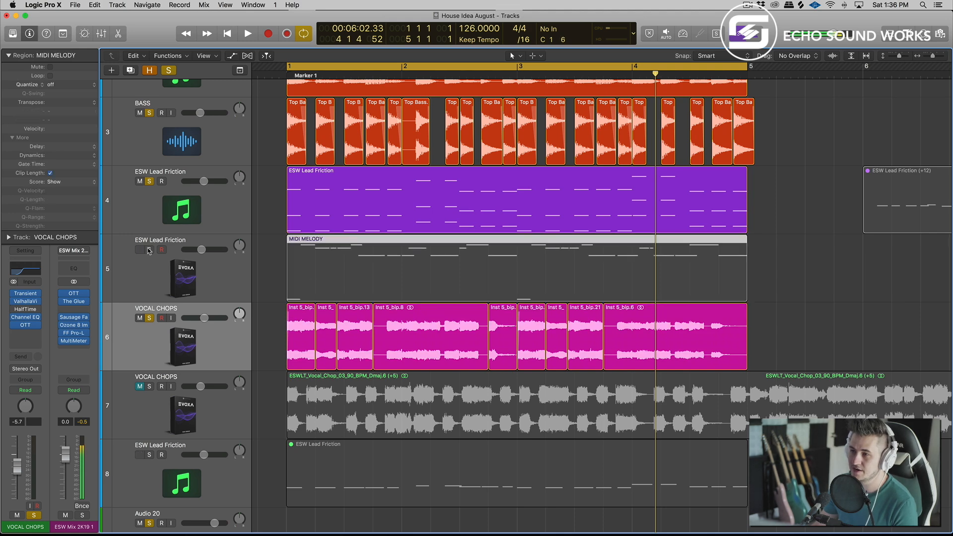
{"action": "left_click_drag", "start_coordinate": [900, 288], "coordinate": [298, 349]}
{"action": "key", "text": "ctrl+s"}
{"action": "key", "text": "space"}
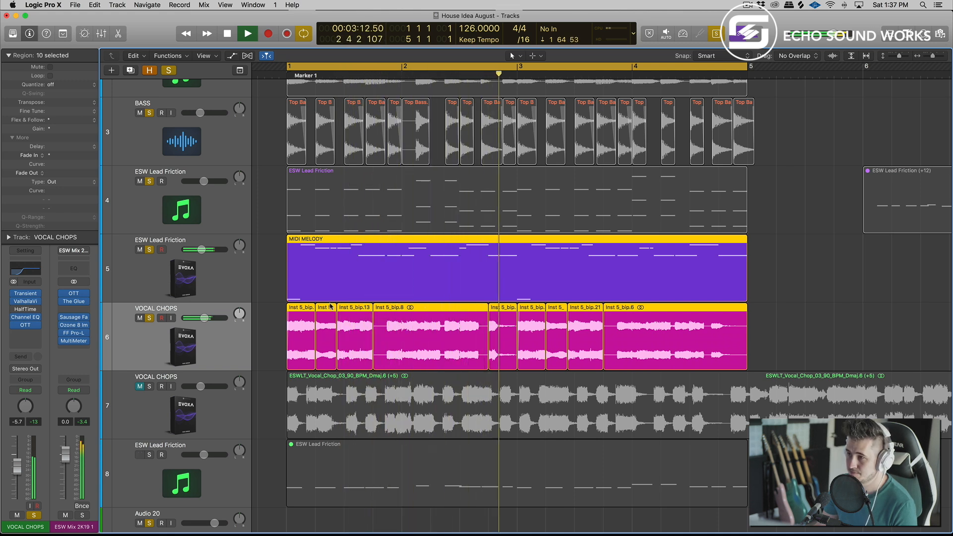
{"action": "key", "text": "space"}
Step: Mute the MIDI MELODY region and set the soloed VOCAL CHOPS track's volume to -5.8 while the full loop plays
{"action": "left_click", "coordinate": [316, 271]}
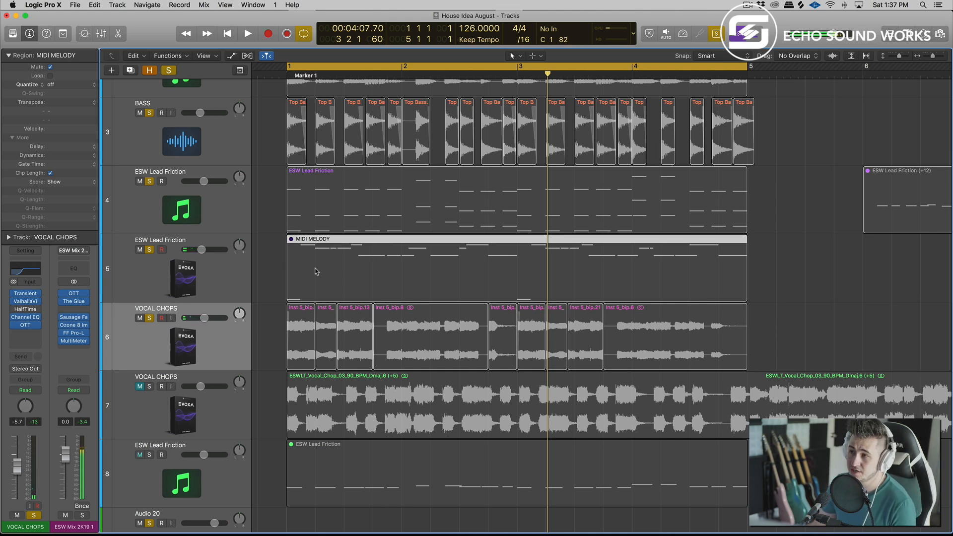
{"action": "key", "text": "ctrl+s"}
{"action": "key", "text": "space"}
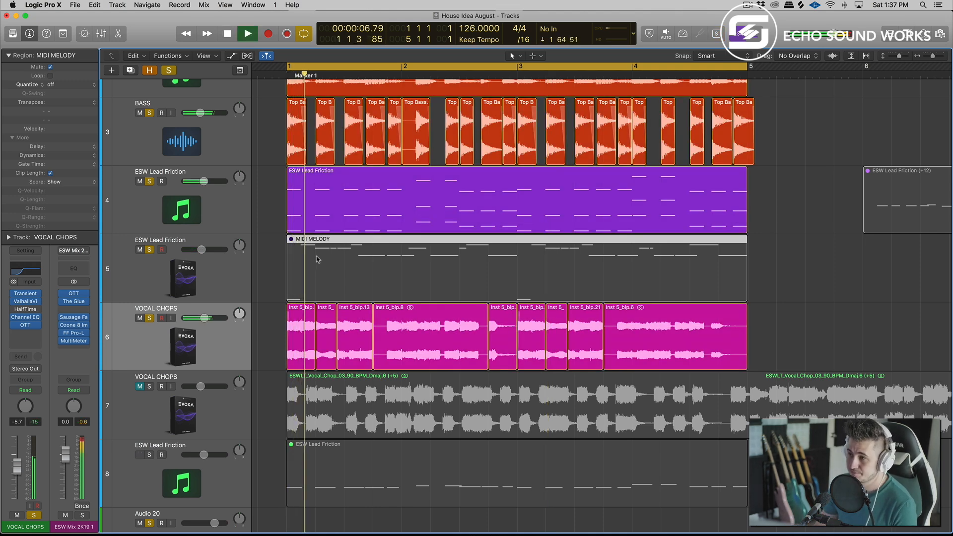
{"action": "left_click_drag", "start_coordinate": [206, 318], "coordinate": [210, 322]}
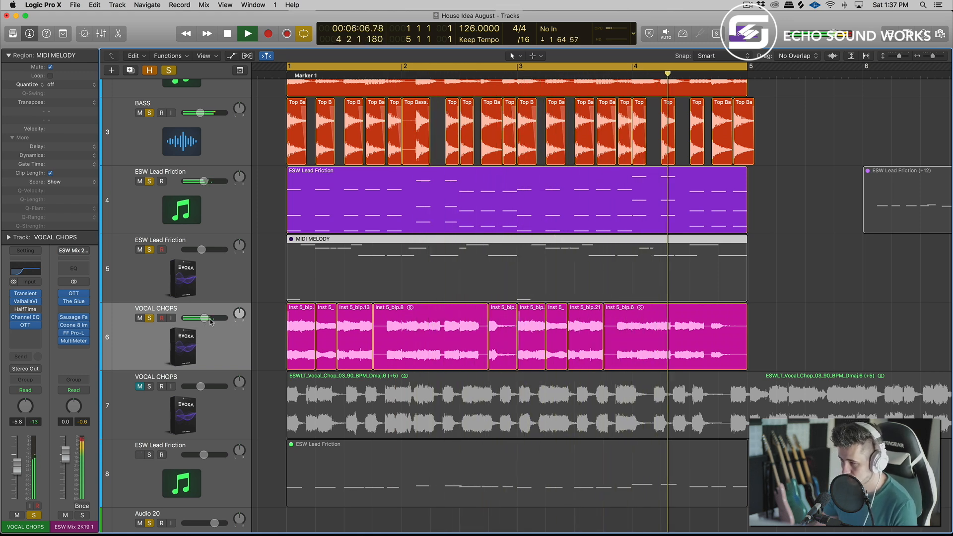
{"action": "key", "text": "space"}
{"action": "left_click", "coordinate": [218, 332]}
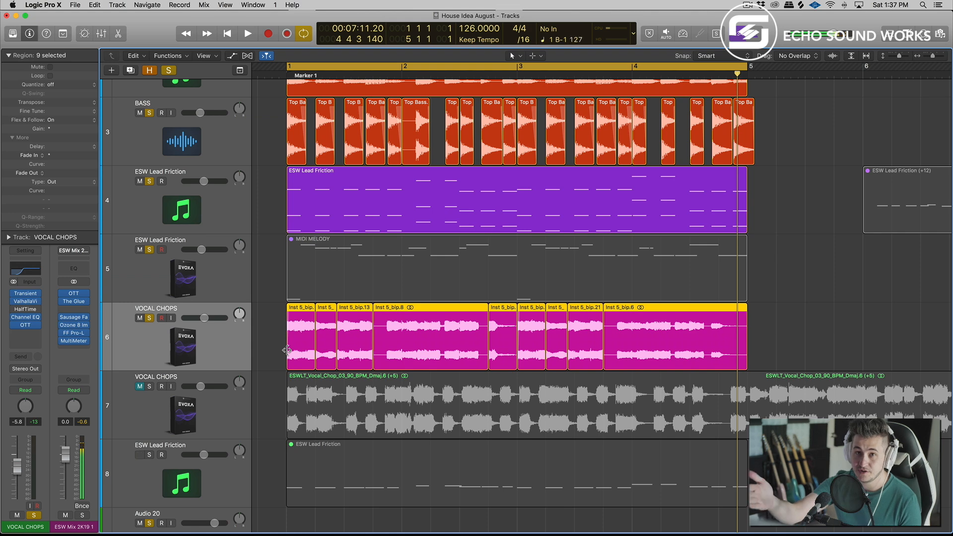
Step: Switch solo from the first VOCAL CHOPS track to the second and move that second track above the MIDI MELODY track
{"action": "left_click", "coordinate": [150, 318]}
{"action": "scroll", "coordinate": [170, 324], "scroll_direction": "up", "scroll_amount": 3}
{"action": "left_click", "coordinate": [166, 403]}
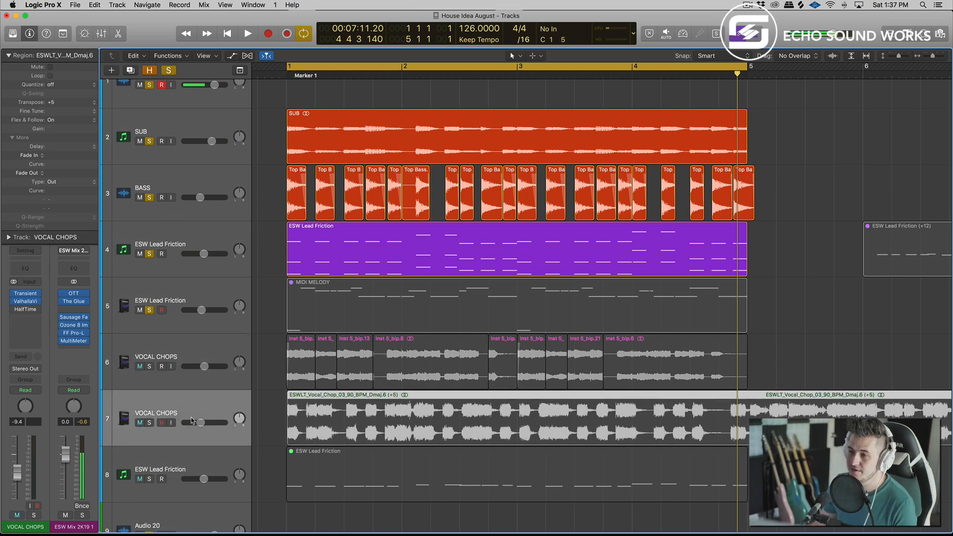
{"action": "left_click", "coordinate": [149, 423]}
{"action": "left_click_drag", "start_coordinate": [159, 416], "coordinate": [183, 297]}
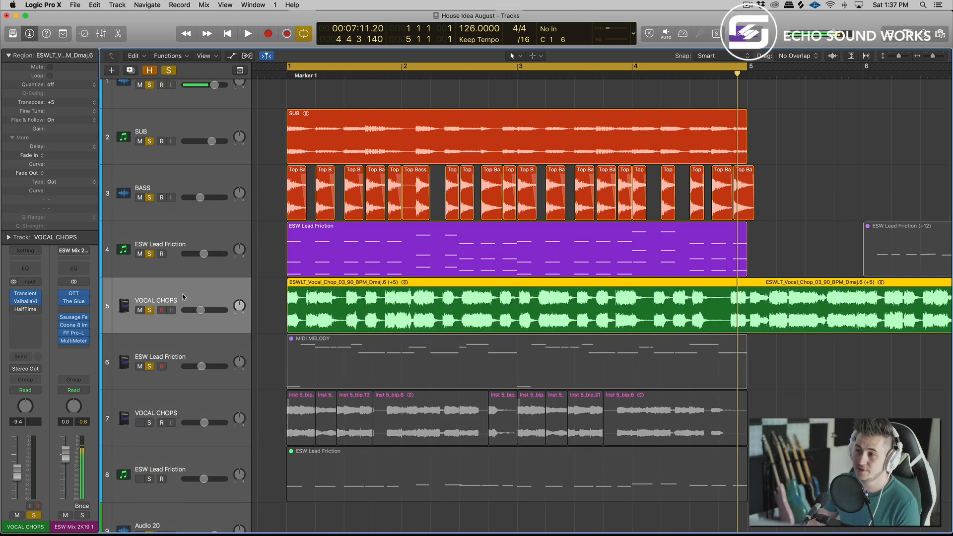
Step: Audition the ESWLT_Vocal_Chop_03_90_BPM_Dmaj.6 region together with the sub, bass and chords
{"action": "key", "text": "super+Left"}
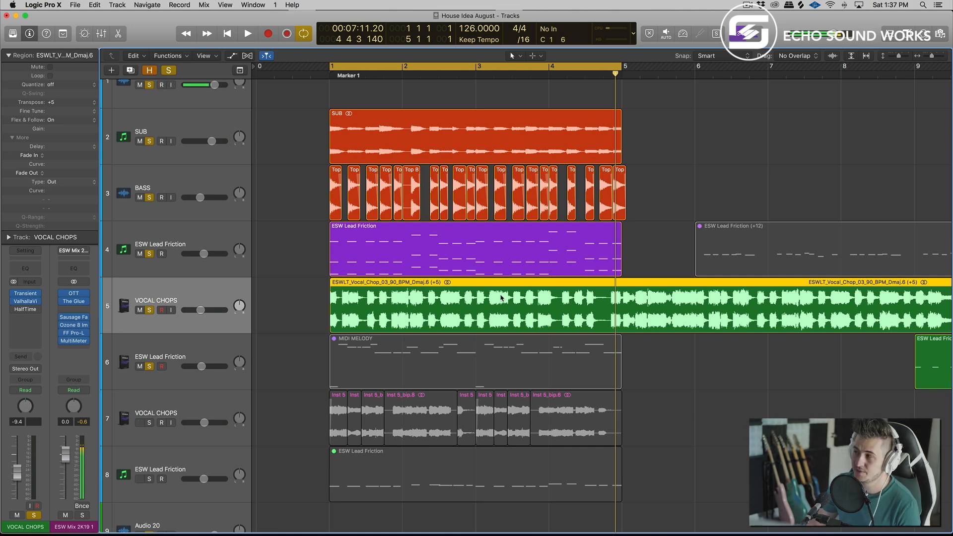
{"action": "key", "text": "super+Left"}
{"action": "key", "text": "super+Left"}
{"action": "left_click", "coordinate": [284, 304]}
{"action": "left_click", "coordinate": [347, 313]}
{"action": "key", "text": "ctrl+s"}
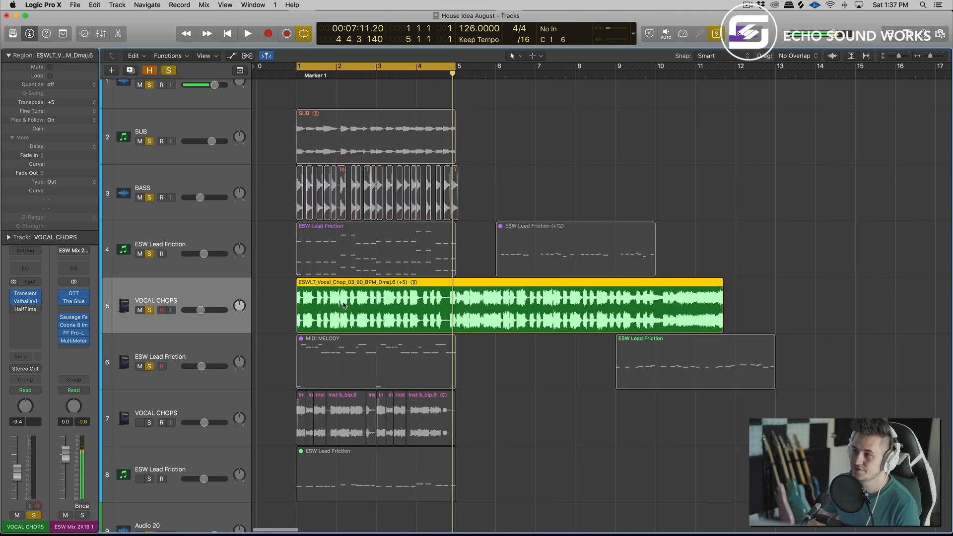
{"action": "key", "text": "super+Right"}
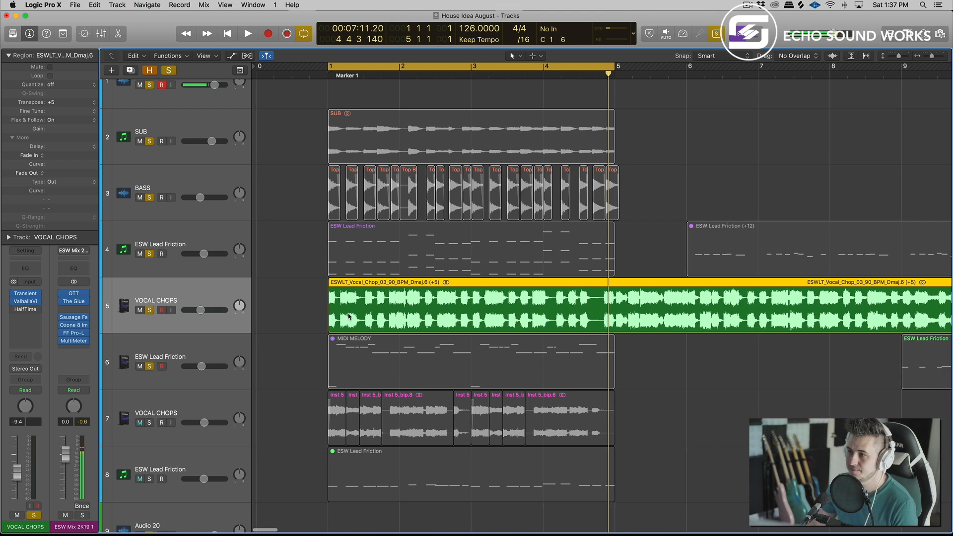
{"action": "key", "text": "space"}
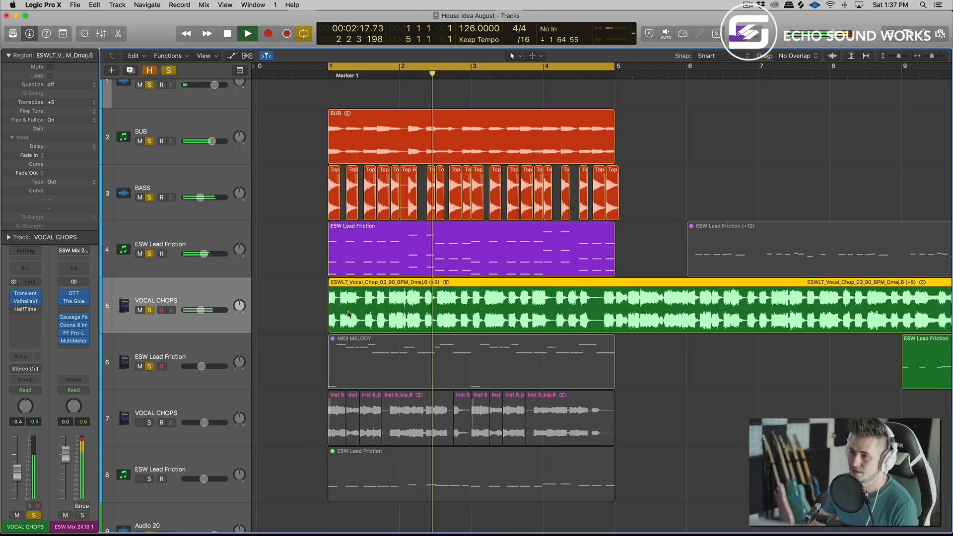
{"action": "key", "text": "space"}
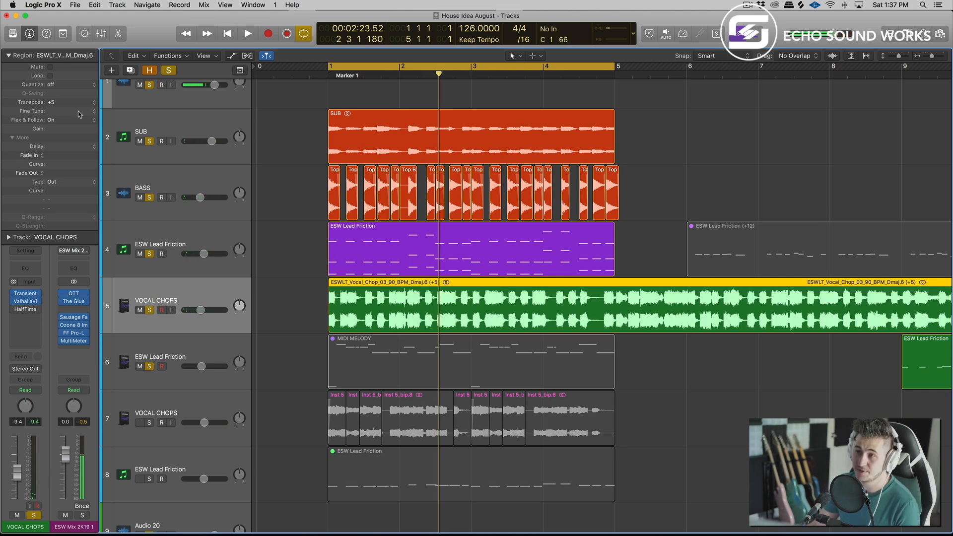
Step: Split the long ESWLT vocal region right after its first chop with the Scissors tool
{"action": "key", "text": "super+Right"}
{"action": "key", "text": "super+Right"}
{"action": "key", "text": "super+Right"}
{"action": "key", "text": "super+Right"}
{"action": "scroll", "coordinate": [373, 266], "scroll_direction": "left", "scroll_amount": 10}
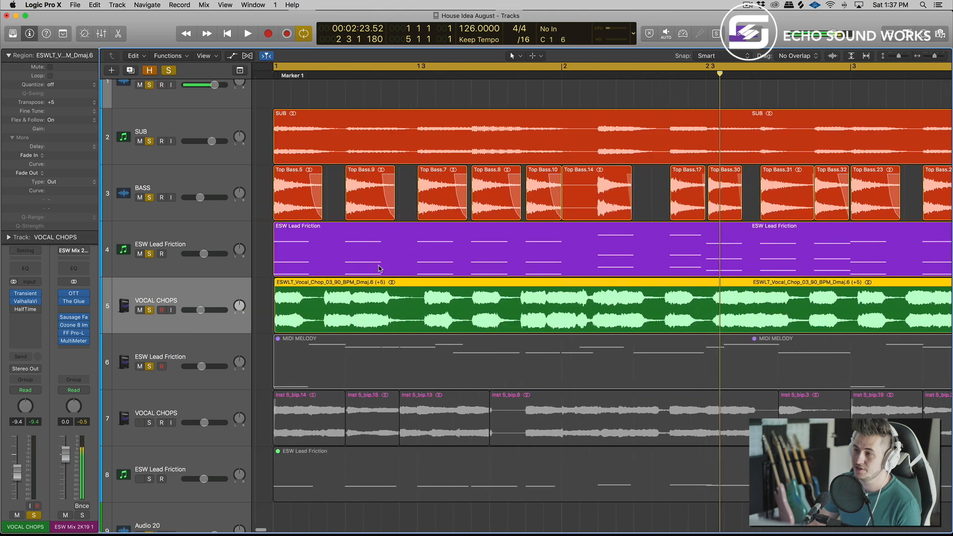
{"action": "key", "text": "t"}
{"action": "left_click", "coordinate": [395, 316]}
{"action": "left_click_drag", "start_coordinate": [392, 318], "coordinate": [392, 318]}
{"action": "key", "text": "t"}
{"action": "key", "text": "t"}
{"action": "key", "text": "t"}
{"action": "key", "text": "i"}
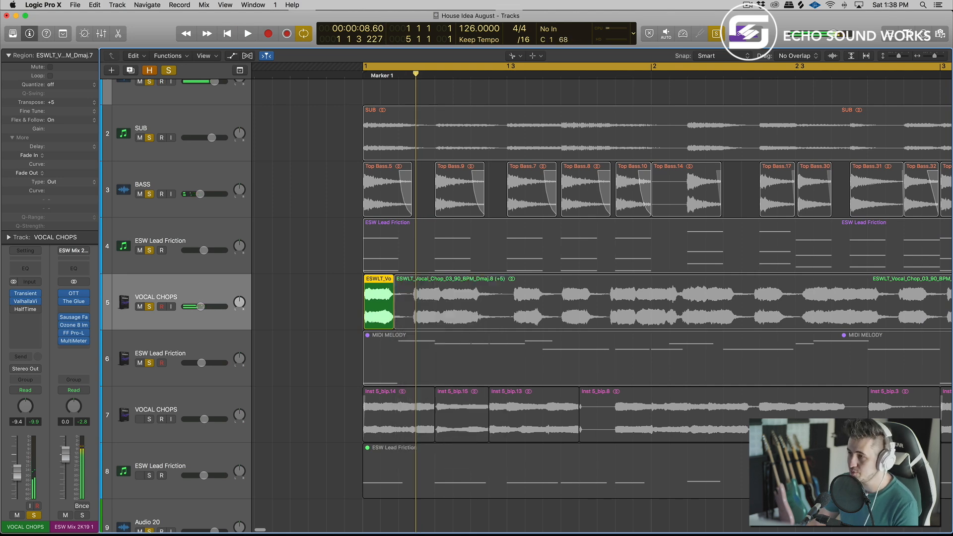
Step: Split the rest of the vocal region between its next chops, up to about halfway between beat 3 of bar 1 and bar 2
{"action": "left_click_drag", "start_coordinate": [454, 311], "coordinate": [442, 313]}
{"action": "left_click_drag", "start_coordinate": [514, 311], "coordinate": [560, 309]}
{"action": "key", "text": "t"}
{"action": "key", "text": "i"}
{"action": "key", "text": "t"}
{"action": "key", "text": "t"}
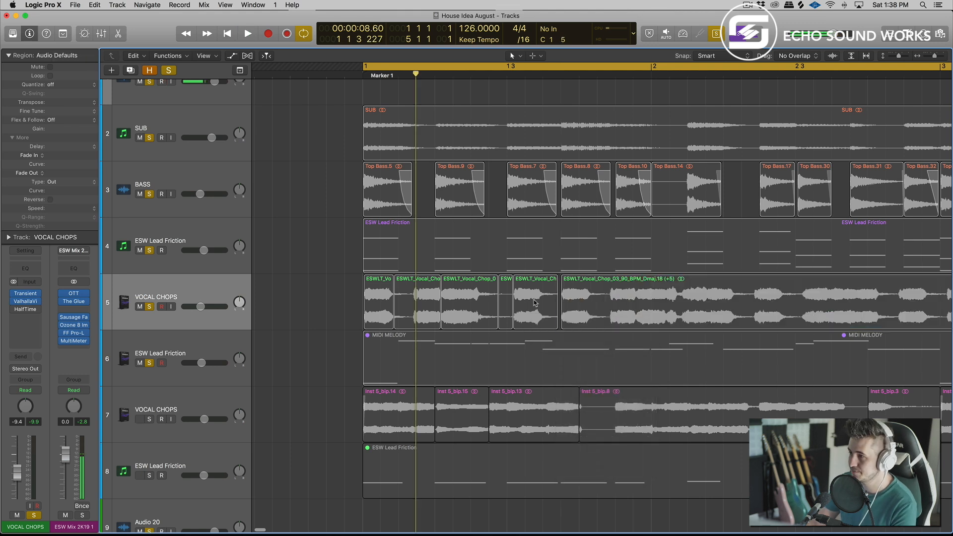
Step: Delete the short silent slice just before beat 3 of bar 1 and trim the silence from the second slice's start
{"action": "left_click", "coordinate": [503, 302]}
{"action": "key", "text": "Delete"}
{"action": "left_click_drag", "start_coordinate": [358, 301], "coordinate": [523, 304]}
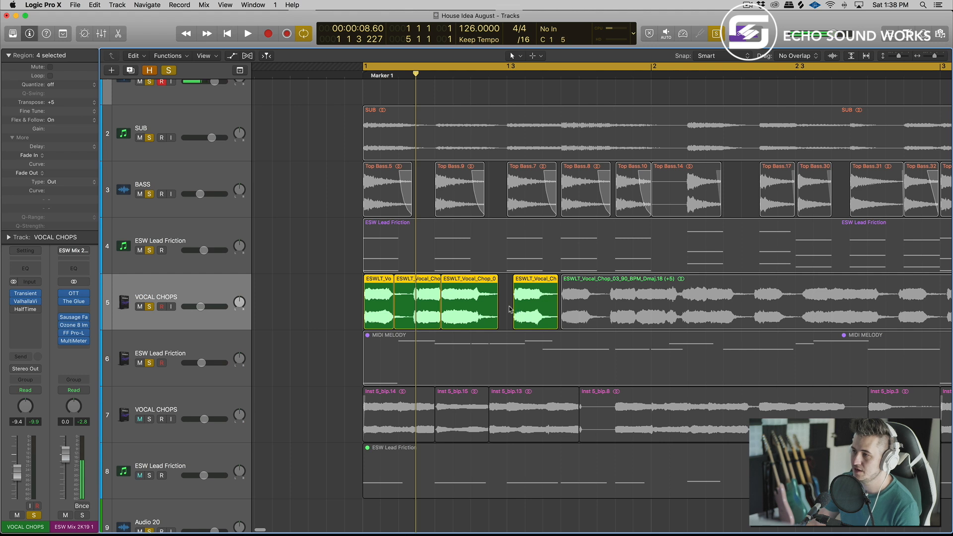
{"action": "left_click", "coordinate": [511, 308]}
{"action": "left_click_drag", "start_coordinate": [396, 309], "coordinate": [412, 325]}
{"action": "key", "text": "super+z"}
{"action": "left_click", "coordinate": [496, 311]}
{"action": "left_click", "coordinate": [420, 316]}
Step: Play back the first four vocal slices on their own, continuing into the uncut part
{"action": "left_click_drag", "start_coordinate": [293, 302], "coordinate": [544, 316]}
{"action": "key", "text": "space"}
{"action": "left_click", "coordinate": [615, 309]}
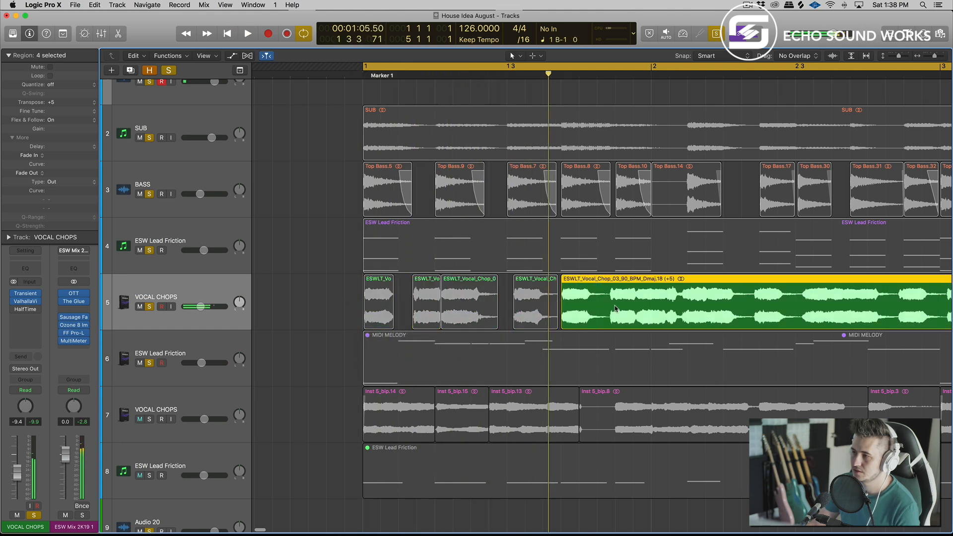
{"action": "key", "text": "space"}
Step: Split the remaining long vocal region just before bar 2
{"action": "key", "text": "t"}
{"action": "key", "text": "i"}
{"action": "left_click_drag", "start_coordinate": [640, 307], "coordinate": [637, 309]}
{"action": "key", "text": "t"}
{"action": "key", "text": "t"}
Step: Listen to the remaining vocal region, split it between bar 2 and beat 3, and remove the silence just before bar 2
{"action": "key", "text": "space"}
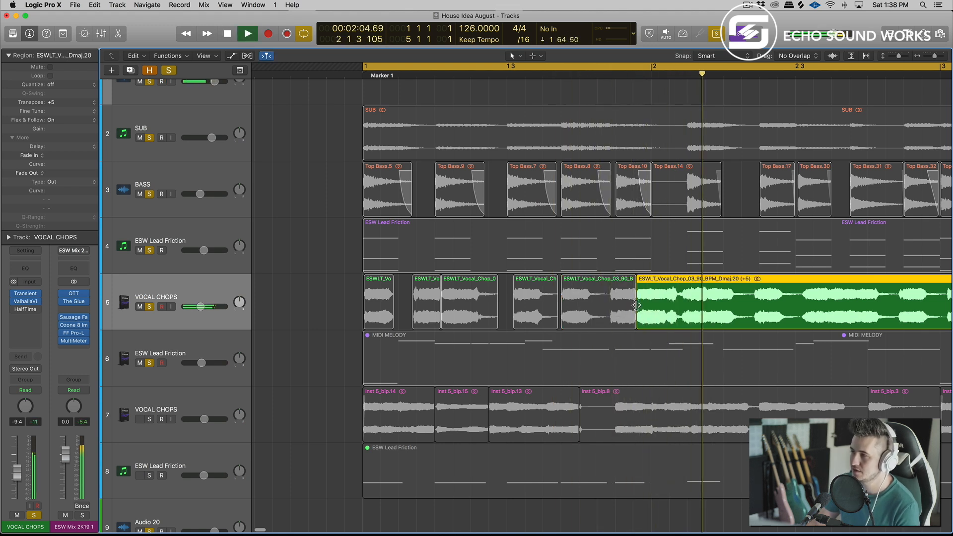
{"action": "scroll", "coordinate": [642, 309], "scroll_direction": "right", "scroll_amount": 2}
{"action": "key", "text": "space"}
{"action": "key", "text": "t"}
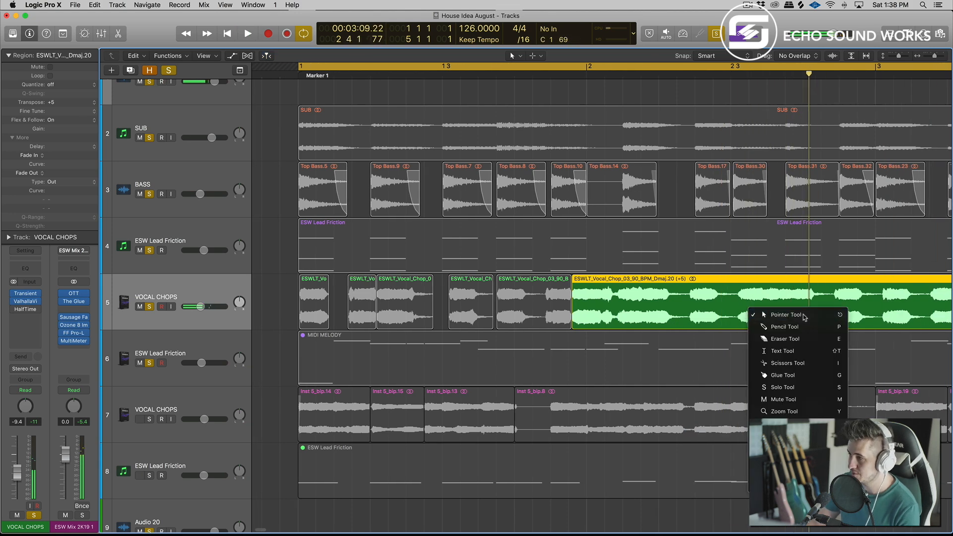
{"action": "key", "text": "i"}
{"action": "left_click_drag", "start_coordinate": [740, 311], "coordinate": [680, 303]}
{"action": "key", "text": "t"}
{"action": "key", "text": "t"}
{"action": "key", "text": "t"}
{"action": "key", "text": "i"}
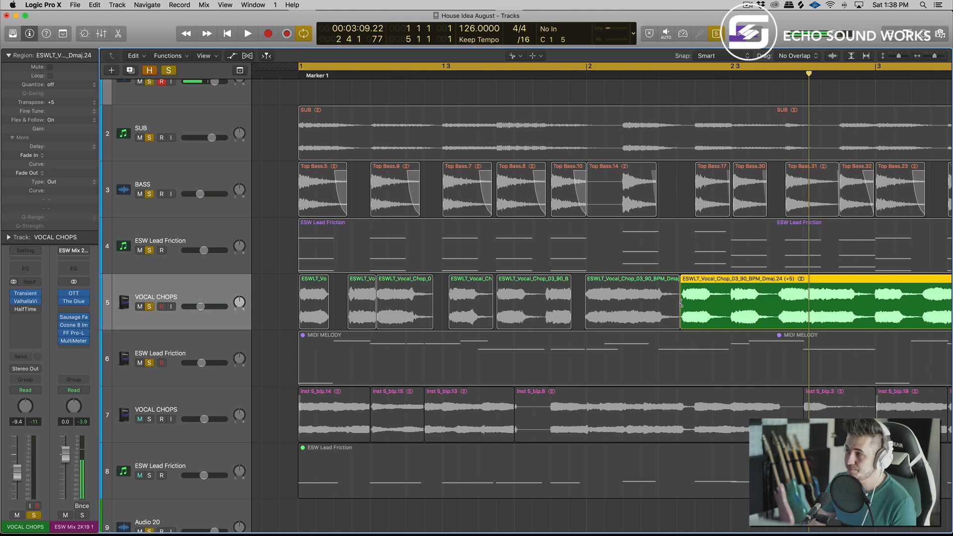
Step: Cut out the vocal chop around beat 3 of bar 2 and delete the silent gaps on both sides of it
{"action": "key", "text": "space"}
{"action": "scroll", "coordinate": [681, 303], "scroll_direction": "right", "scroll_amount": 2}
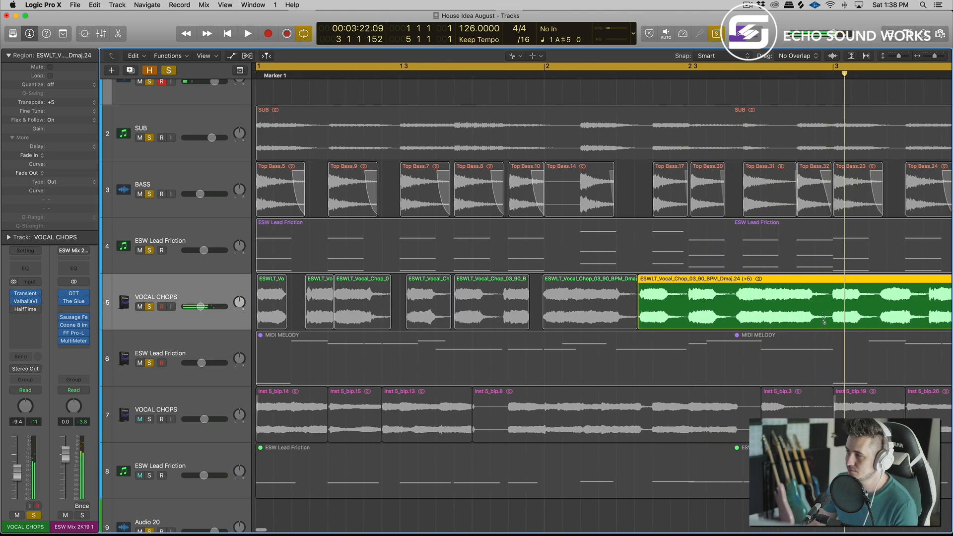
{"action": "key", "text": "space"}
{"action": "scroll", "coordinate": [824, 322], "scroll_direction": "right", "scroll_amount": 2}
{"action": "left_click_drag", "start_coordinate": [833, 308], "coordinate": [828, 309]}
{"action": "left_click_drag", "start_coordinate": [879, 308], "coordinate": [613, 299]}
{"action": "key", "text": "t"}
{"action": "key", "text": "t"}
{"action": "left_click", "coordinate": [785, 299]}
{"action": "key", "text": "Delete"}
{"action": "left_click_drag", "start_coordinate": [779, 302], "coordinate": [675, 299]}
Step: Play the vocal slices from the start together with the sub, bass and chords
{"action": "key", "text": "Return"}
{"action": "key", "text": "space"}
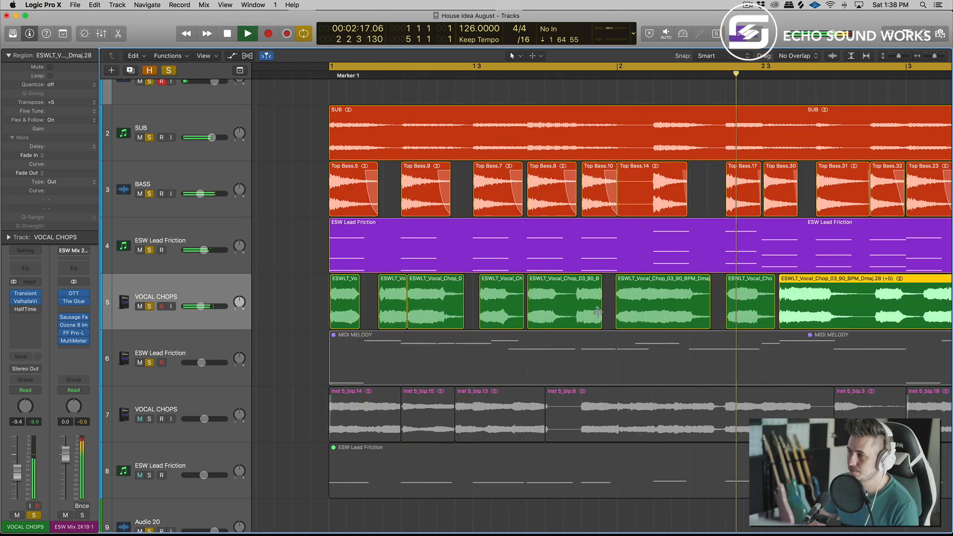
{"action": "scroll", "coordinate": [596, 314], "scroll_direction": "right", "scroll_amount": 2}
Step: Split the remaining vocal region just after bar 3 and delete everything behind the cut
{"action": "key", "text": "t"}
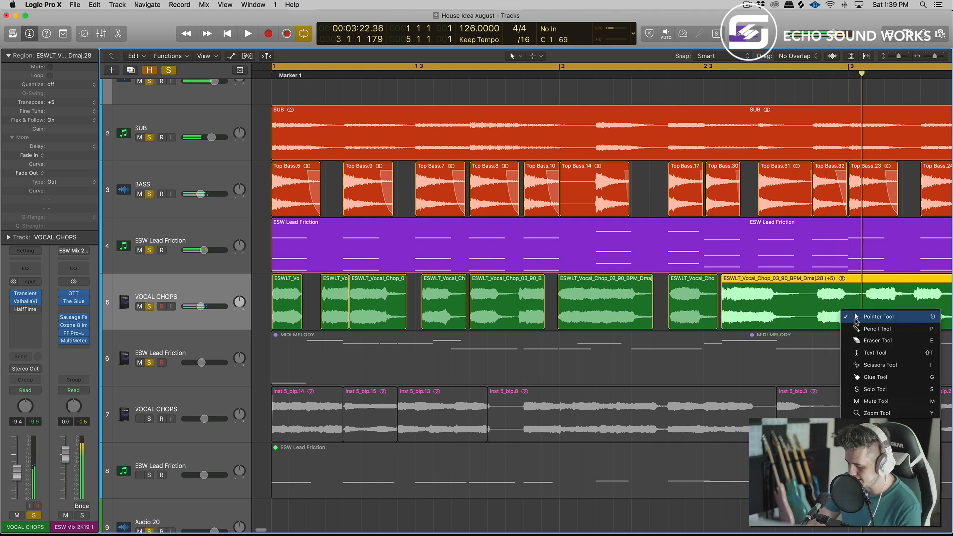
{"action": "key", "text": "i"}
{"action": "left_click_drag", "start_coordinate": [866, 318], "coordinate": [318, 312]}
{"action": "key", "text": "t"}
{"action": "key", "text": "t"}
{"action": "key", "text": "Delete"}
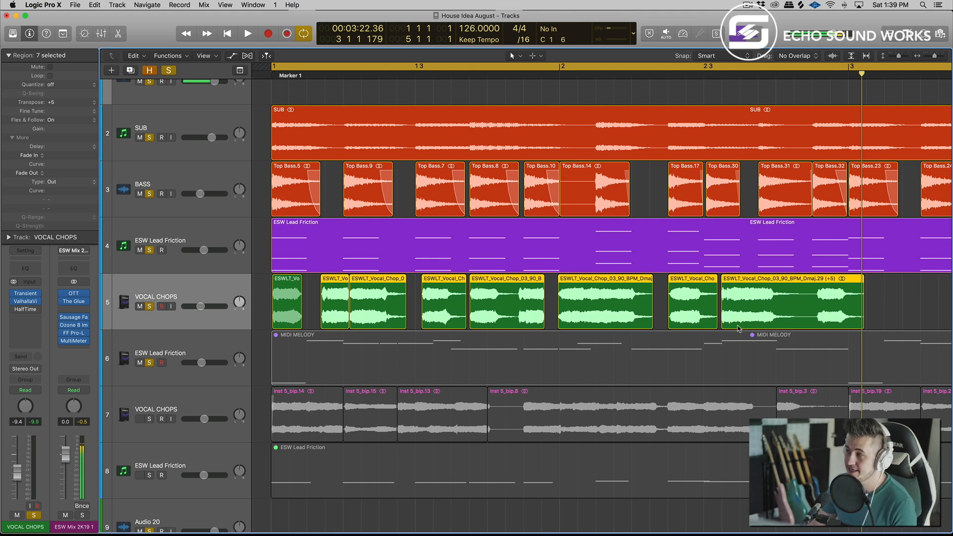
Step: Select all the vocal slices on the VOCAL CHOPS track and play them on their own
{"action": "left_click", "coordinate": [291, 304], "text": "shift"}
{"action": "key", "text": "ctrl+s"}
{"action": "key", "text": "space"}
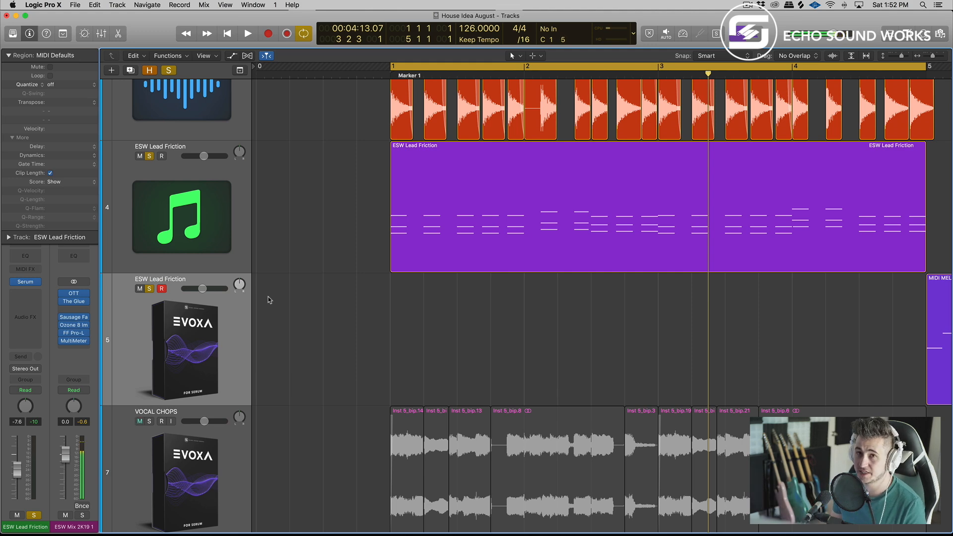
{"action": "scroll", "coordinate": [320, 323], "scroll_direction": "up", "scroll_amount": 3}
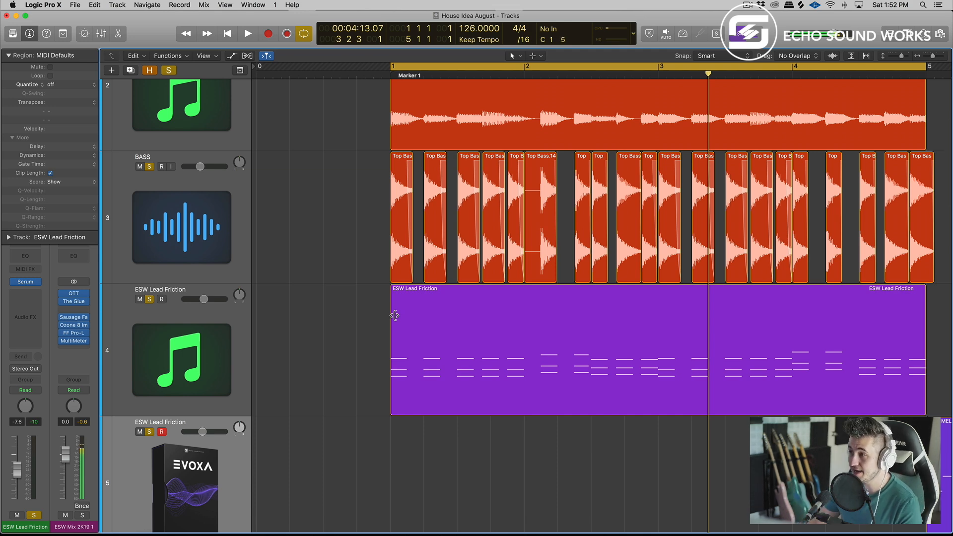
Step: Record a lead melody over bars 1 to 4 on the ESW Lead Friction track 5, starting from the beginning
{"action": "scroll", "coordinate": [395, 316], "scroll_direction": "down", "scroll_amount": 3}
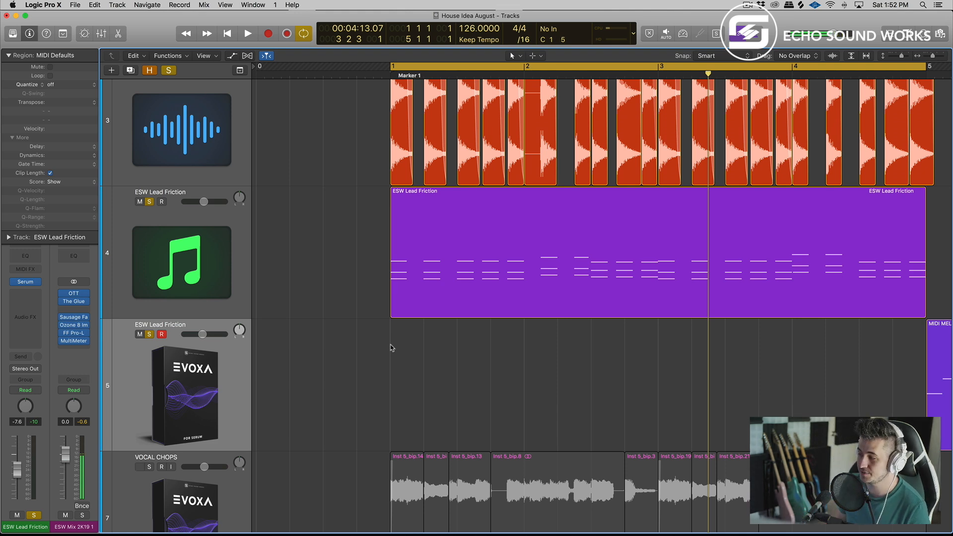
{"action": "key", "text": "Return"}
{"action": "key", "text": "r"}
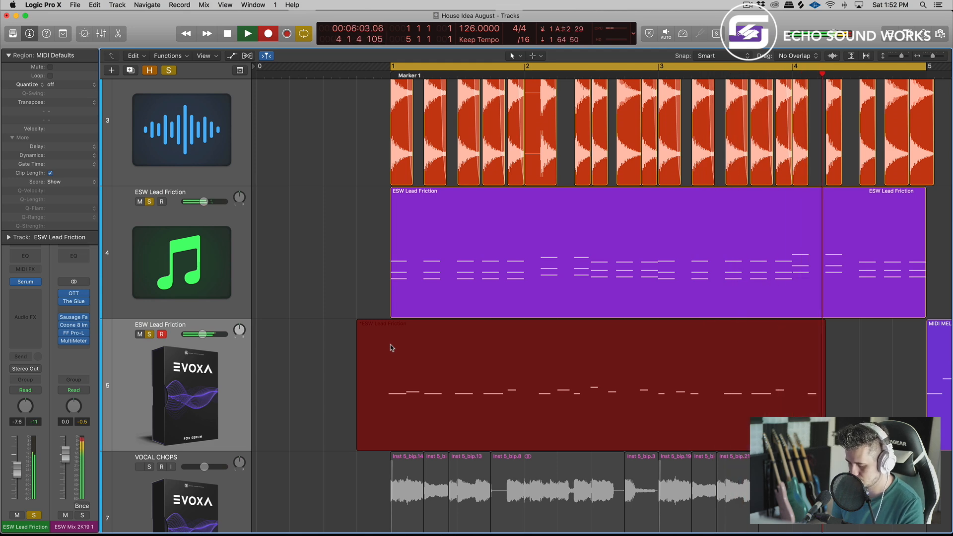
{"action": "key", "text": "space"}
Step: Delete the MIC#05 recording from the MIC track, removing its audio file from disk as well
{"action": "scroll", "coordinate": [311, 261], "scroll_direction": "up", "scroll_amount": 2}
{"action": "left_click", "coordinate": [312, 260]}
{"action": "left_click", "coordinate": [416, 170]}
{"action": "key", "text": "BackSpace"}
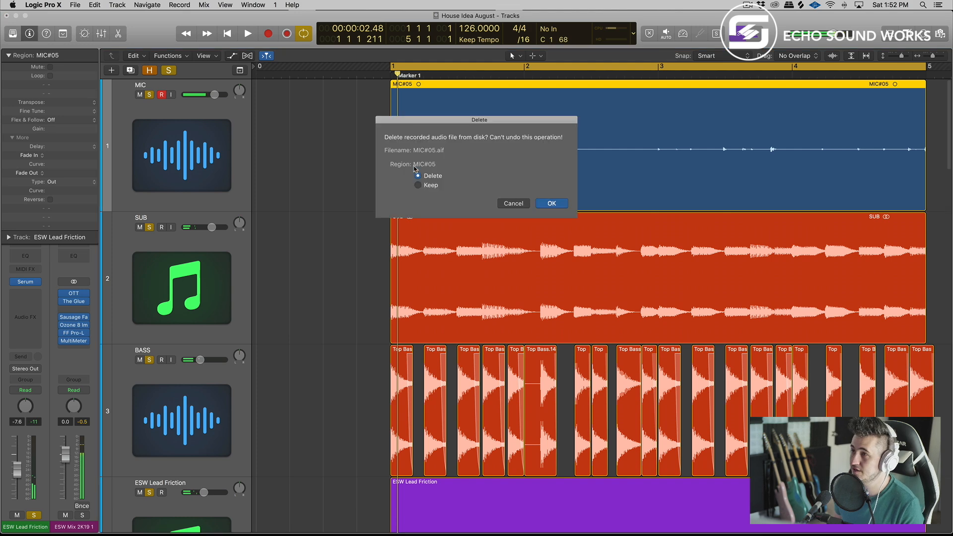
{"action": "key", "text": "Return"}
Step: Open the newly recorded lead region in the Piano Roll, select all its notes and play the melody
{"action": "scroll", "coordinate": [423, 181], "scroll_direction": "down", "scroll_amount": 8}
{"action": "left_click", "coordinate": [421, 283]}
{"action": "double_click", "coordinate": [418, 309]}
{"action": "key", "text": "super+a"}
{"action": "key", "text": "space"}
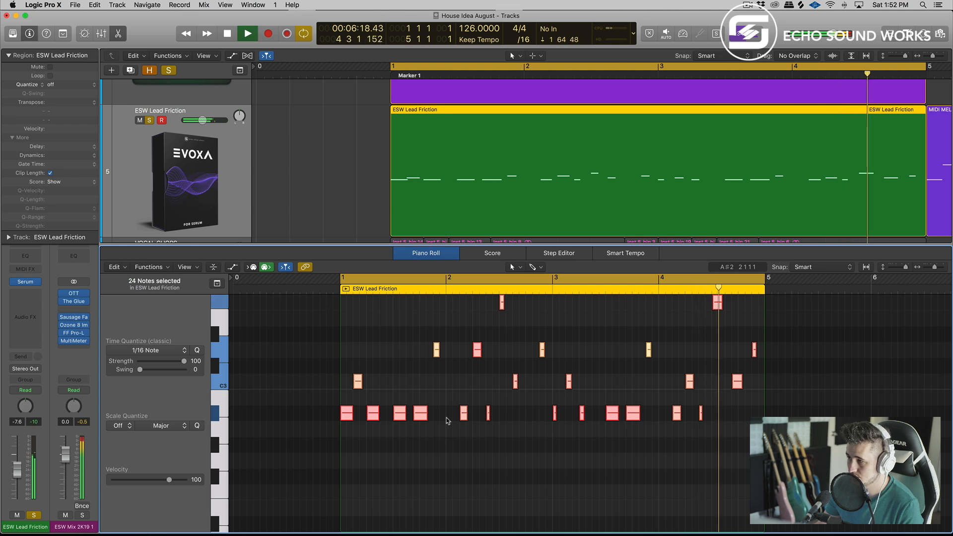
{"action": "key", "text": "x"}
{"action": "key", "text": "space"}
{"action": "key", "text": "x"}
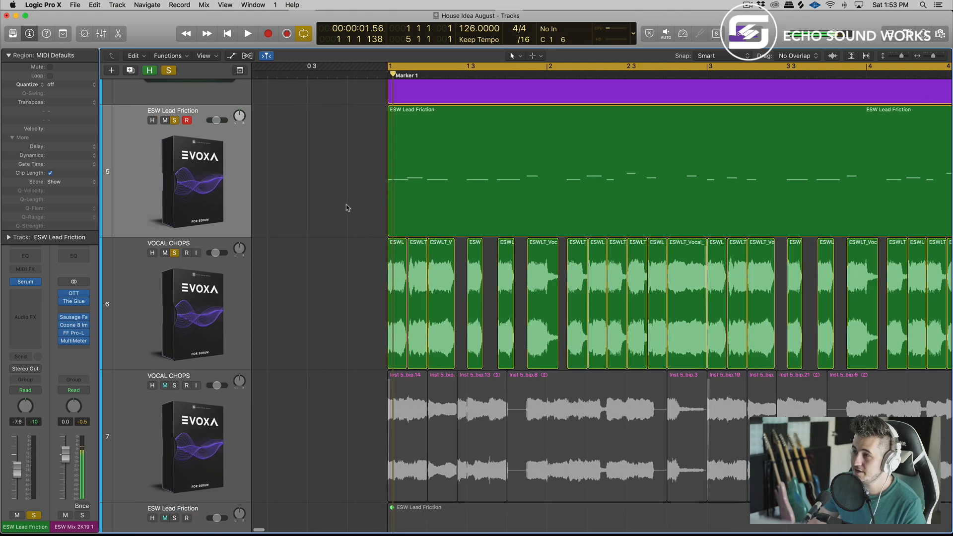
Step: Select the lead melody region together with the vocal slices below it and play them in solo
{"action": "left_click", "coordinate": [425, 194]}
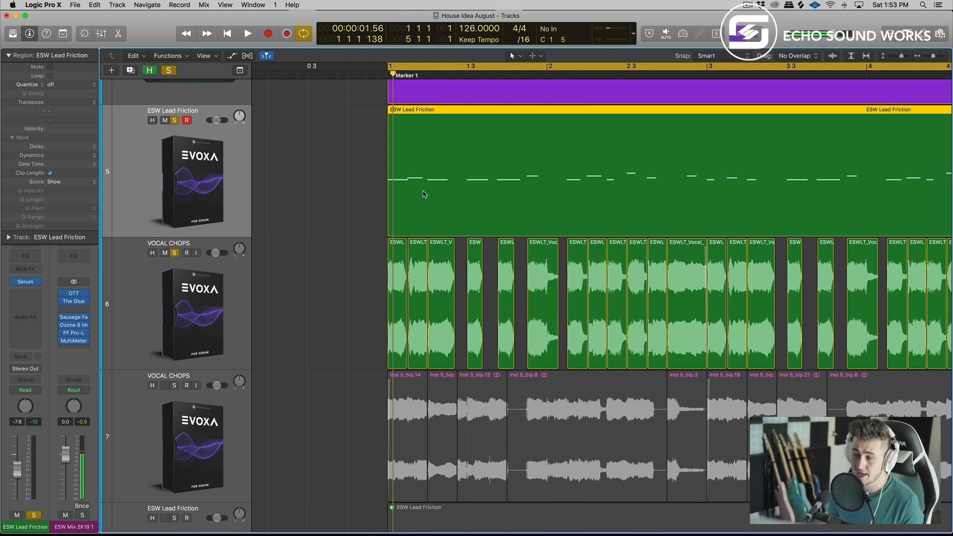
{"action": "scroll", "coordinate": [419, 194], "scroll_direction": "up", "scroll_amount": 1}
{"action": "scroll", "coordinate": [419, 194], "scroll_direction": "right", "scroll_amount": 1}
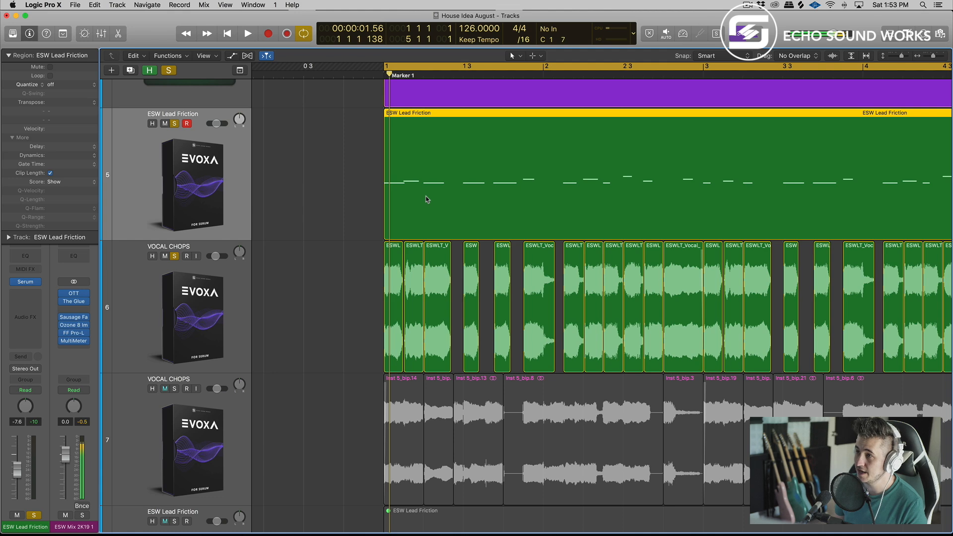
{"action": "left_click_drag", "start_coordinate": [356, 192], "coordinate": [952, 379]}
{"action": "key", "text": "alt+space"}
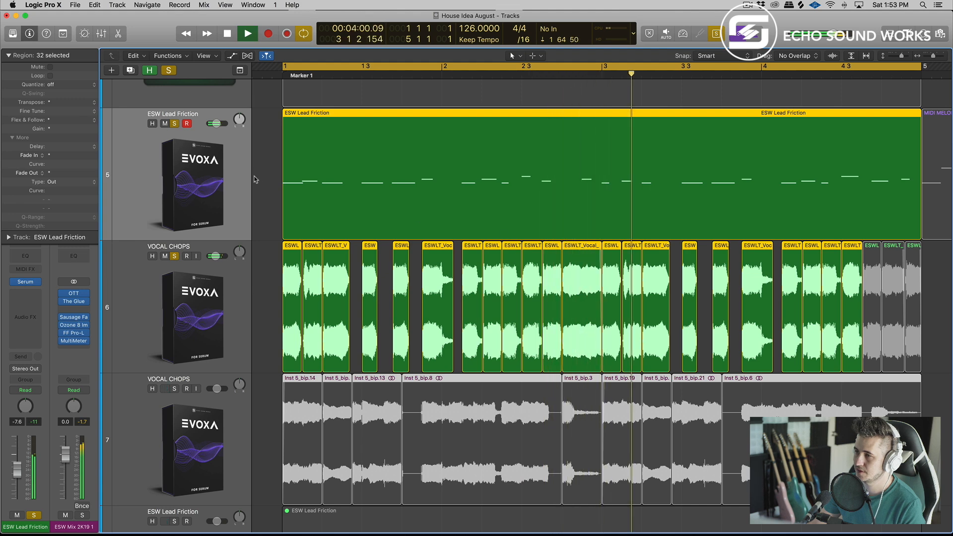
{"action": "key", "text": "space"}
Step: Mute the lead melody region, select all slices on the VOCAL CHOPS track 6 and play them without the lead
{"action": "left_click", "coordinate": [234, 275]}
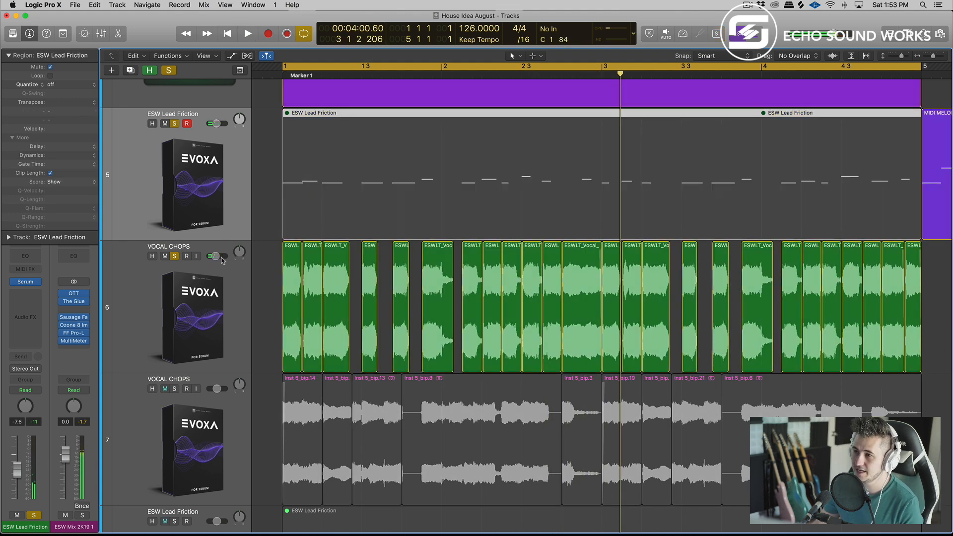
{"action": "key", "text": "super+Right"}
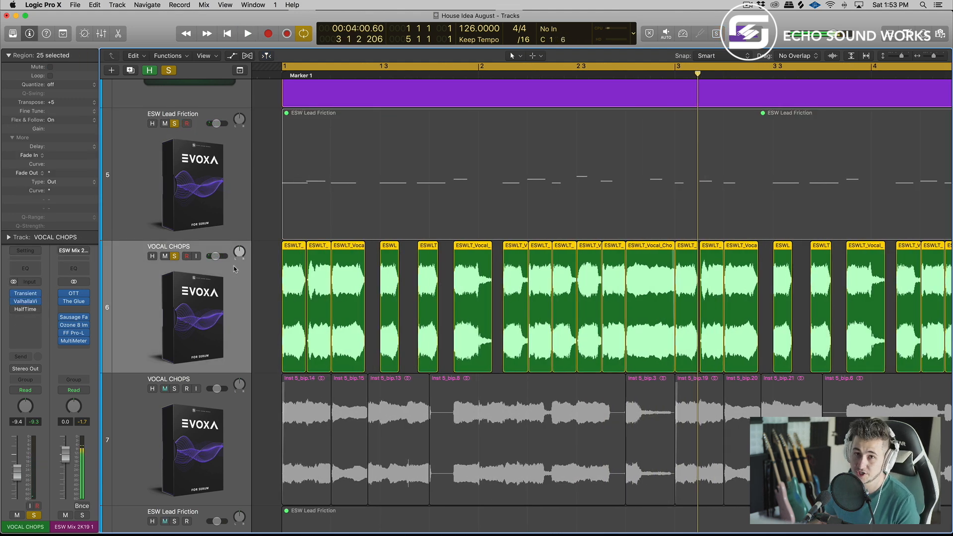
{"action": "key", "text": "shift+space"}
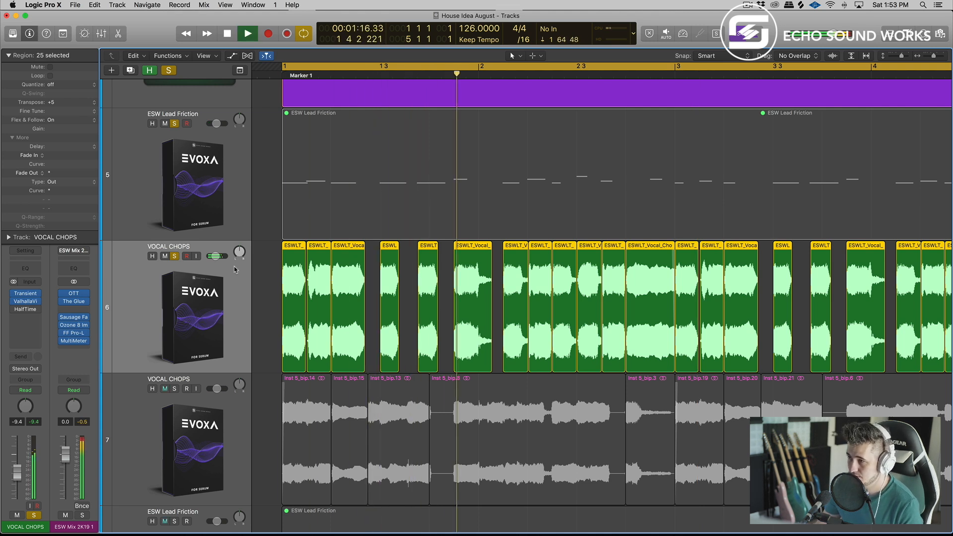
{"action": "scroll", "coordinate": [236, 269], "scroll_direction": "down", "scroll_amount": 1}
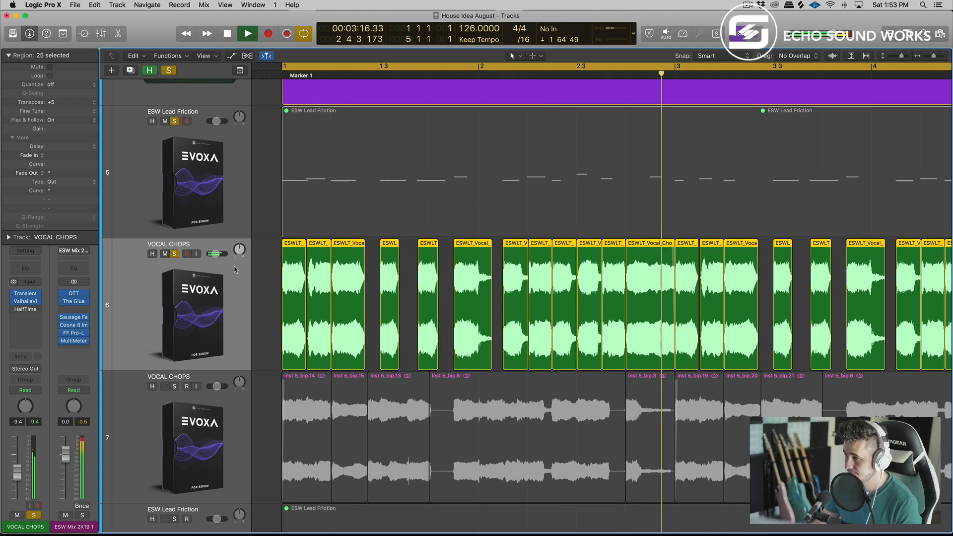
{"action": "scroll", "coordinate": [269, 269], "scroll_direction": "right", "scroll_amount": 4}
{"action": "scroll", "coordinate": [268, 269], "scroll_direction": "right", "scroll_amount": 10}
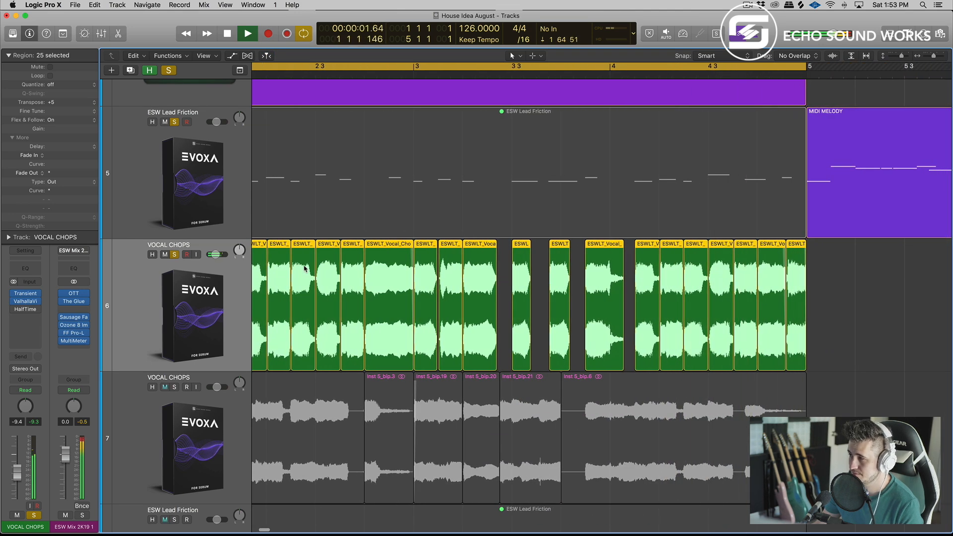
{"action": "scroll", "coordinate": [348, 269], "scroll_direction": "left", "scroll_amount": 9}
{"action": "key", "text": "space"}
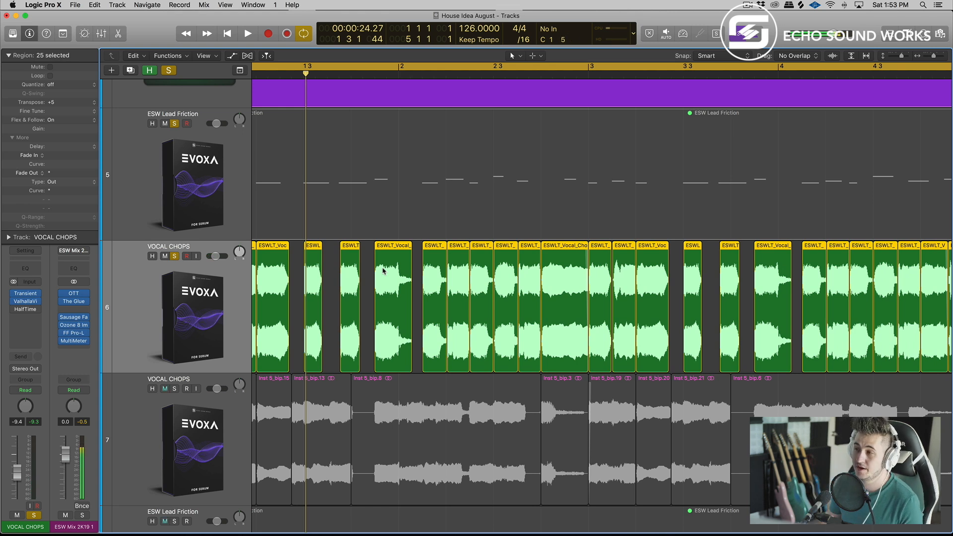
{"action": "scroll", "coordinate": [416, 301], "scroll_direction": "down", "scroll_amount": 3}
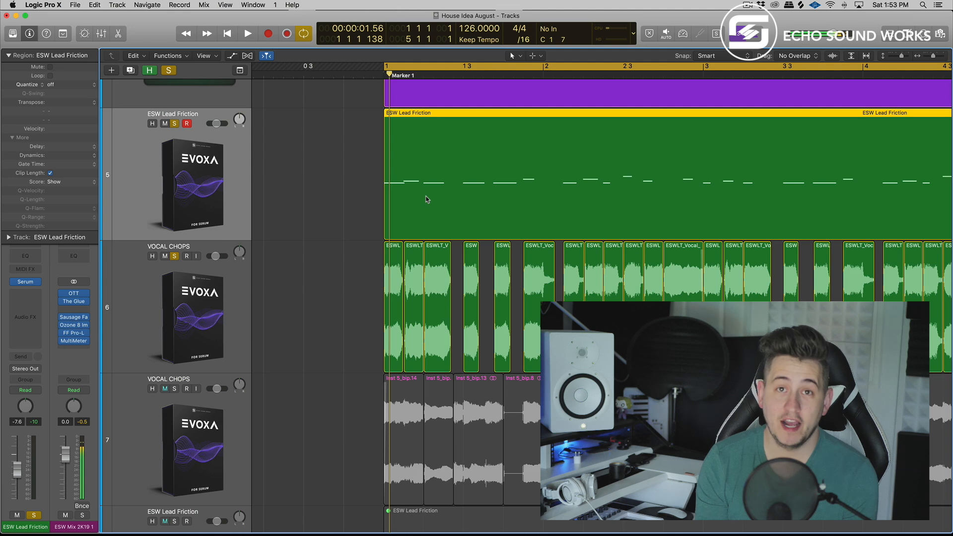
Step: Play the lead melody and the vocal chops together from bar 1 to compare how they line up
{"action": "key", "text": "super+a"}
{"action": "key", "text": "space"}
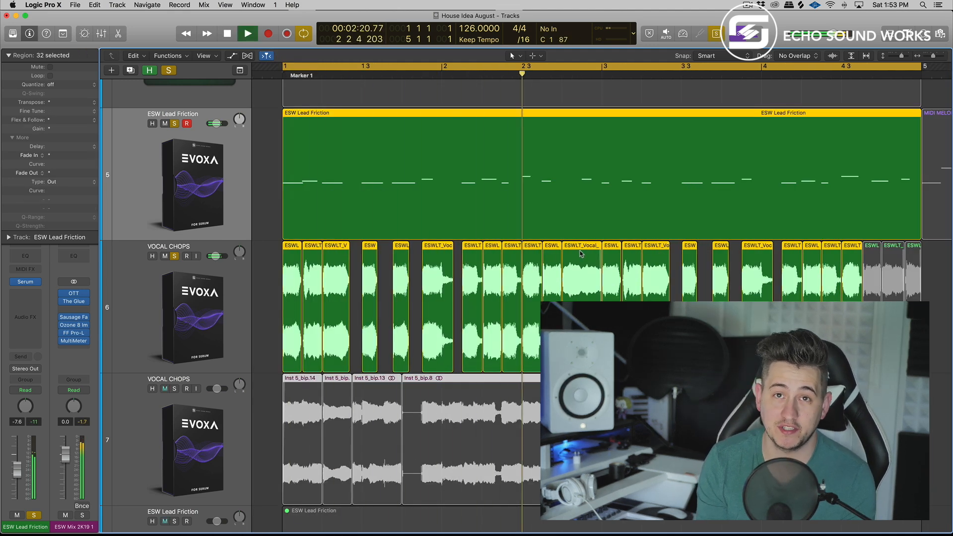
{"action": "key", "text": "space"}
Step: Mute the ESW Lead Friction melody region and listen to the full set of vocal slices with the backing tracks
{"action": "left_click", "coordinate": [310, 181]}
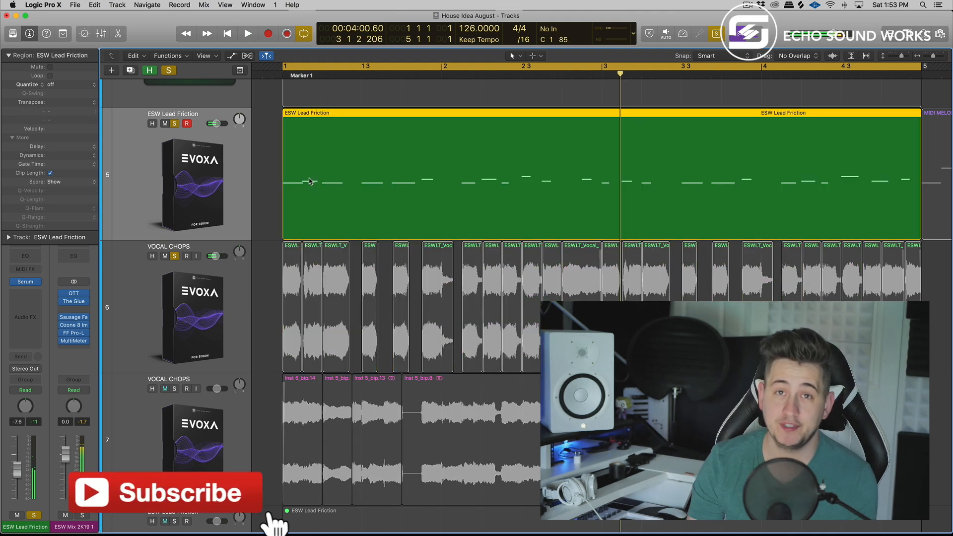
{"action": "key", "text": "ctrl+m"}
{"action": "key", "text": "ctrl+s"}
{"action": "left_click", "coordinate": [233, 271]}
{"action": "key", "text": "super+Right"}
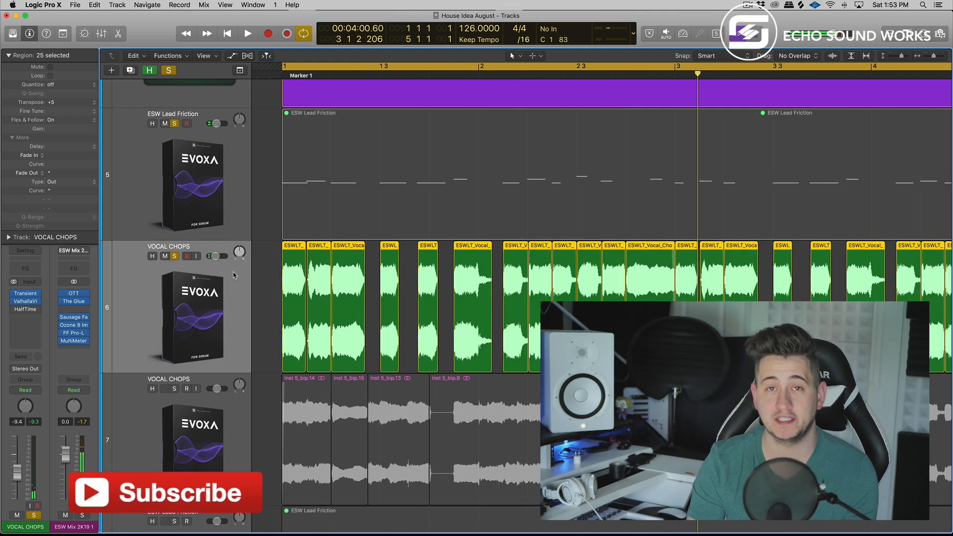
{"action": "key", "text": "space"}
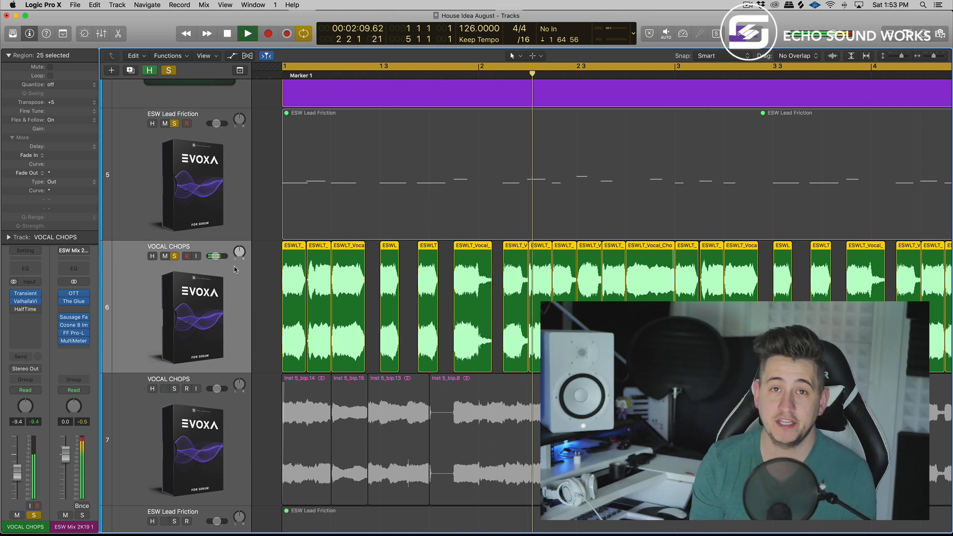
{"action": "scroll", "coordinate": [234, 270], "scroll_direction": "down", "scroll_amount": 1}
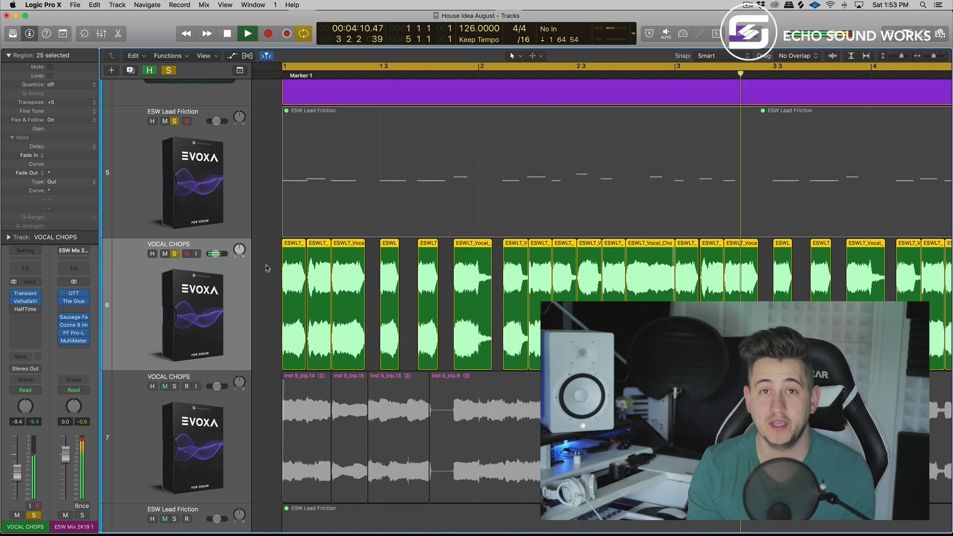
{"action": "scroll", "coordinate": [269, 268], "scroll_direction": "right", "scroll_amount": 2}
{"action": "scroll", "coordinate": [269, 268], "scroll_direction": "right", "scroll_amount": 10}
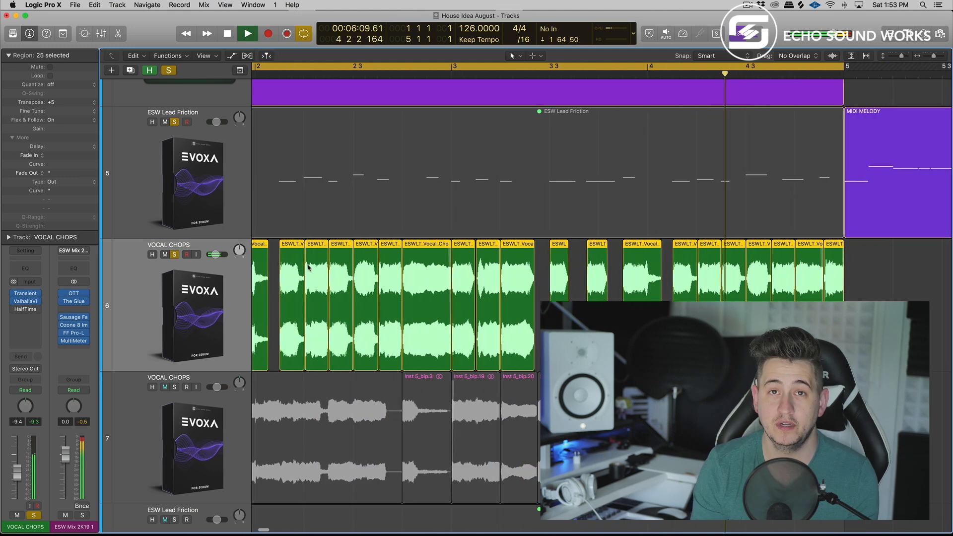
{"action": "scroll", "coordinate": [382, 271], "scroll_direction": "left", "scroll_amount": 7}
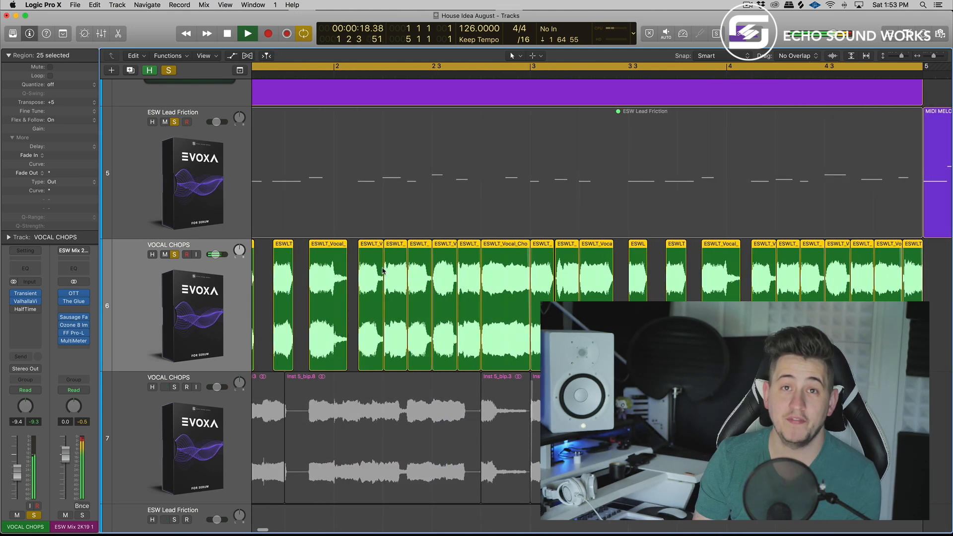
{"action": "key", "text": "space"}
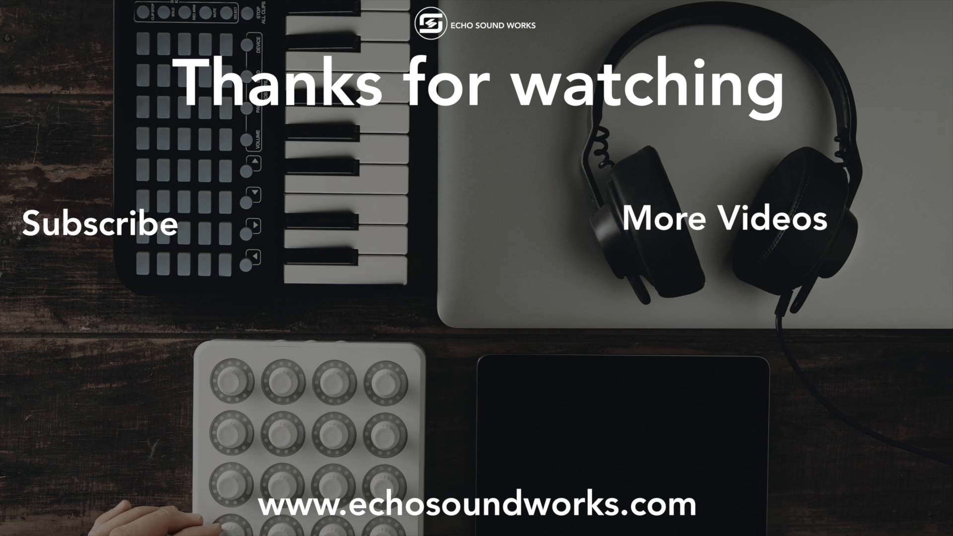